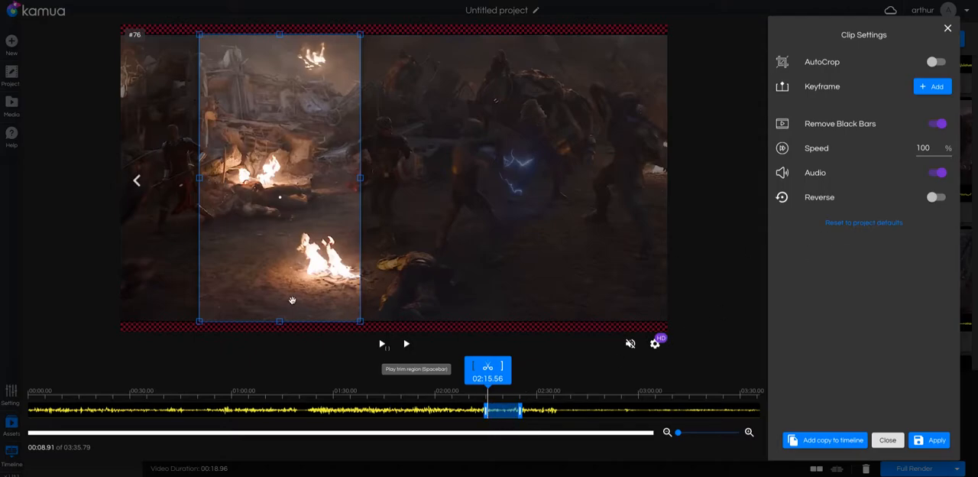
Move the full-height crop frame over the running figure in the middle and add a keyframe at 02:15.56
drag(294, 243, 387, 237)
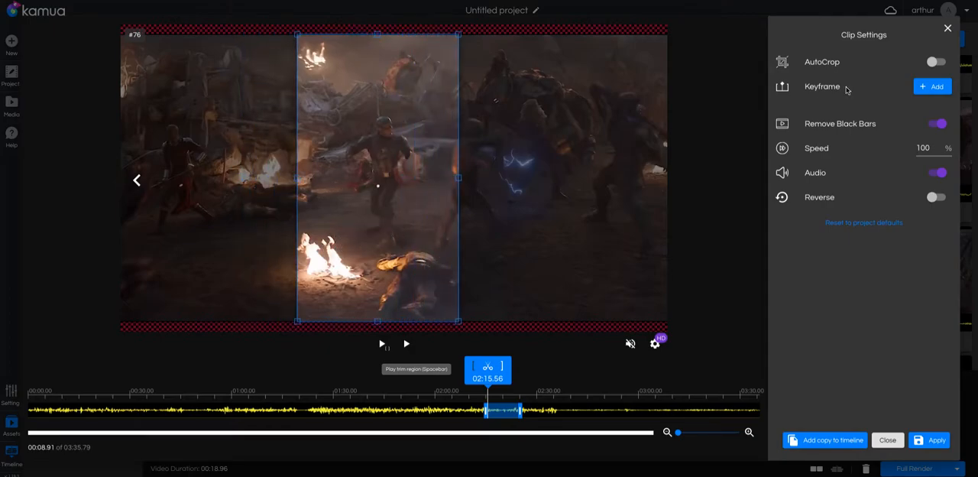
click(923, 87)
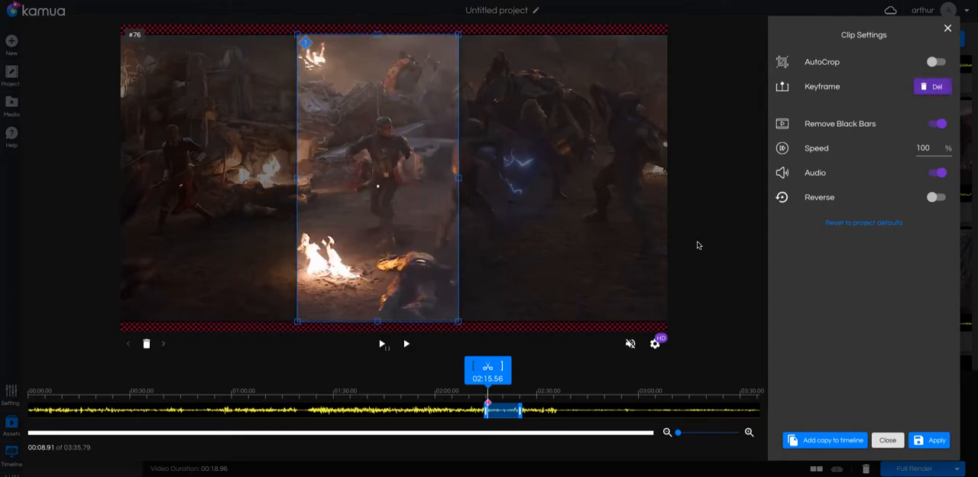
Add a keyframe at 02:16.61 and shrink and reposition the crop frame tightly around Captain America with his shield
key(space)
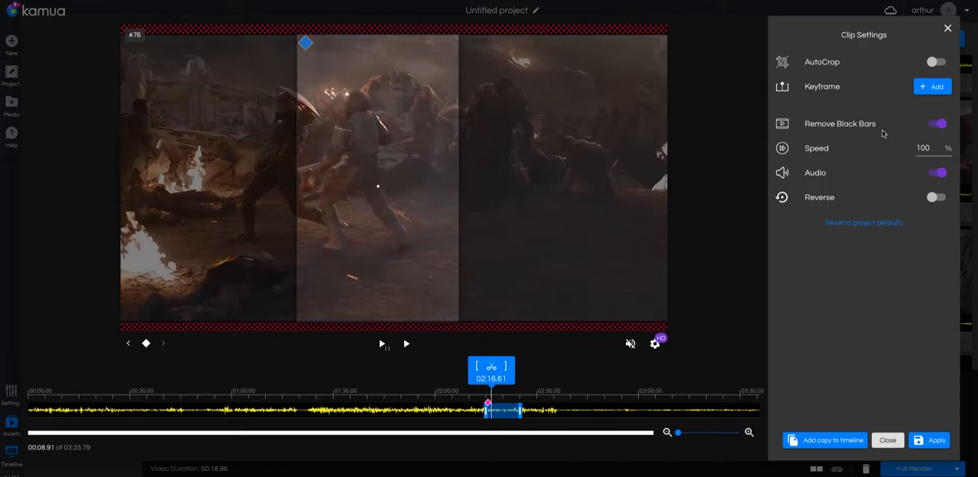
click(924, 91)
drag(462, 312, 205, 60)
drag(338, 109, 262, 112)
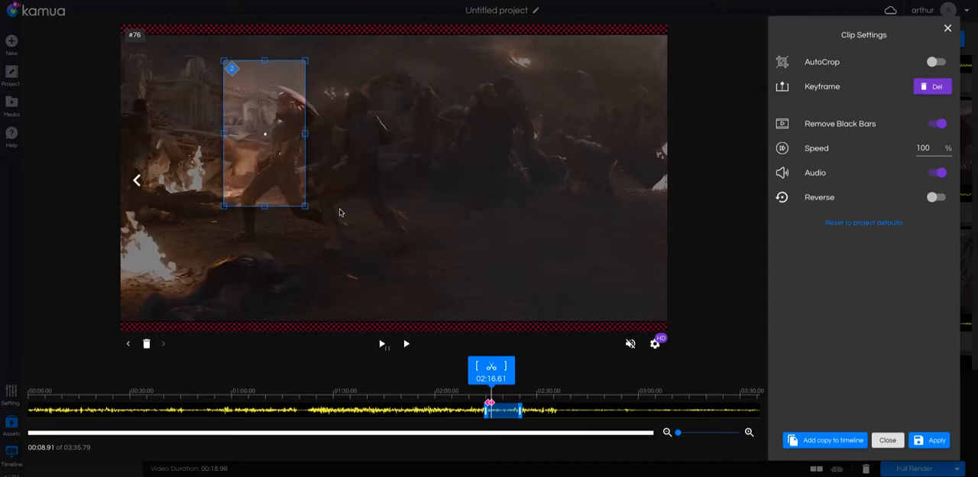
drag(305, 206, 389, 280)
drag(317, 223, 317, 209)
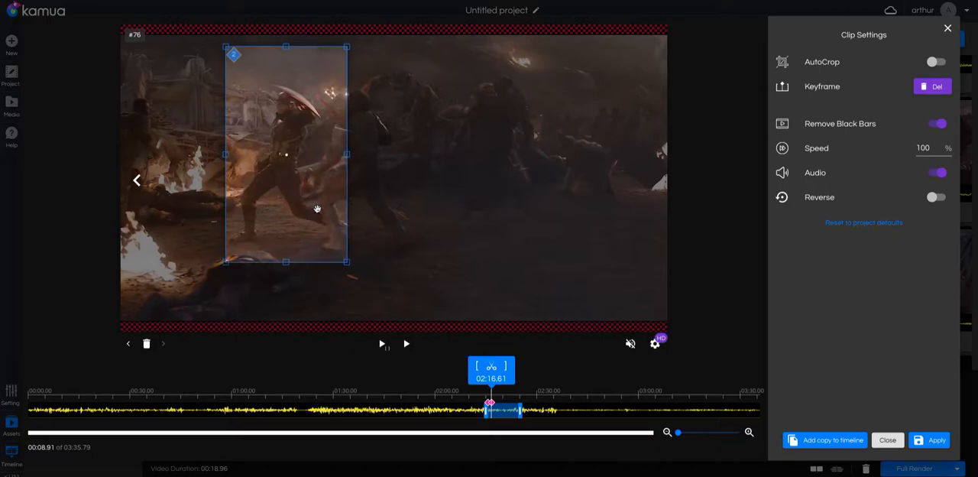
mouse_move(286, 155)
mouse_down()
mouse_move(285, 165)
mouse_move(285, 156)
mouse_up()
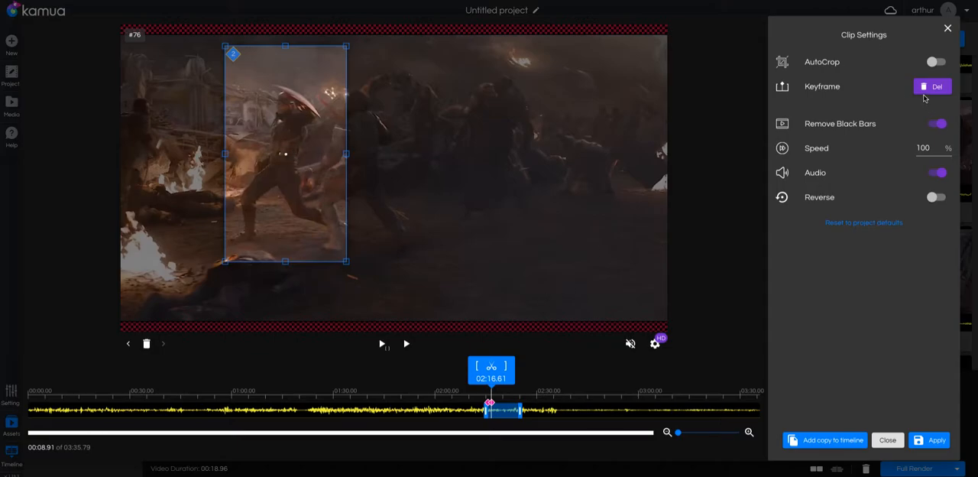
drag(287, 155, 285, 153)
Add a keyframe at 02:18.60, keeping the small crop frame on Captain America
key(space)
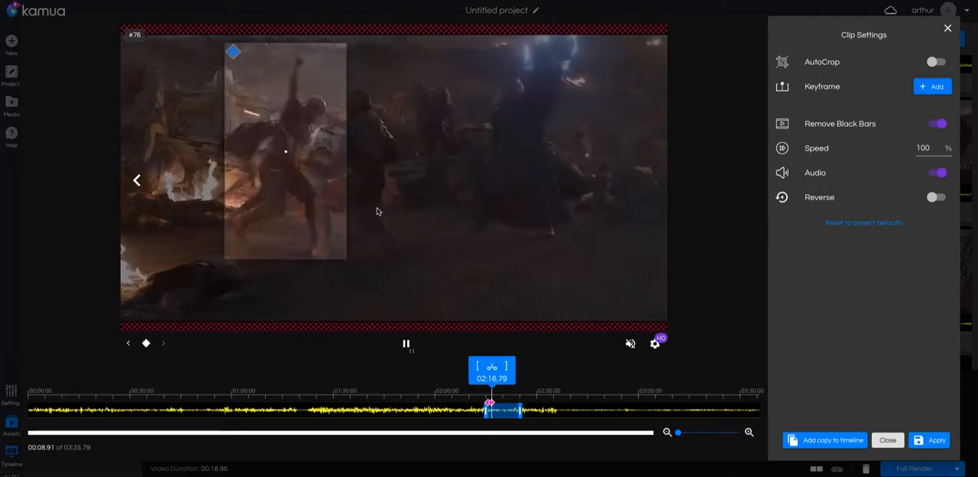
key(space)
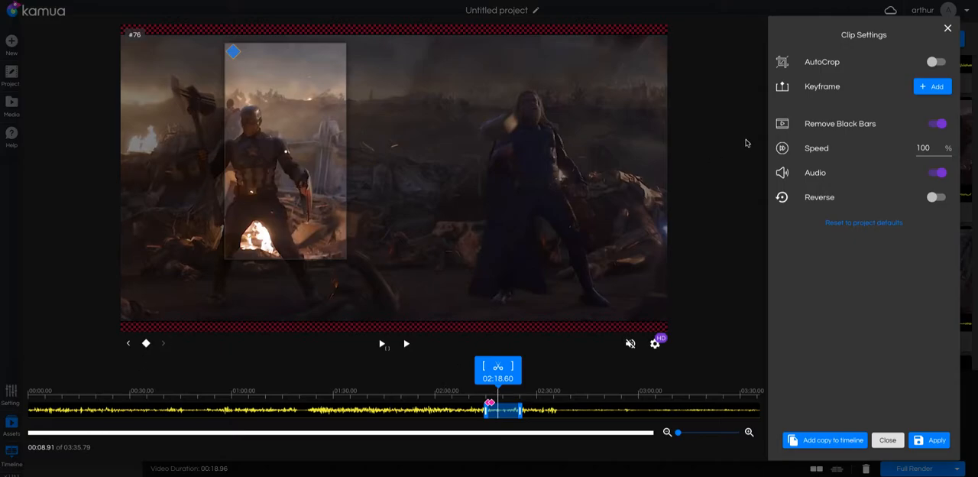
click(932, 88)
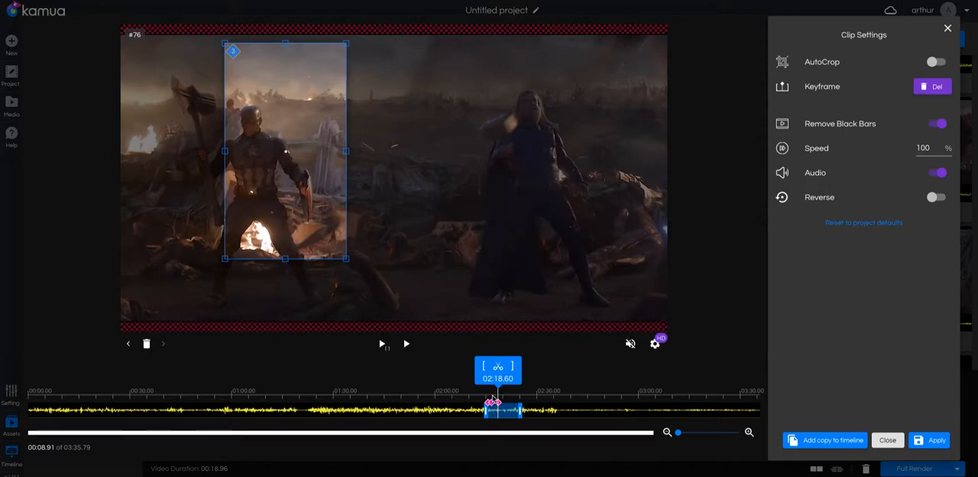
Add a keyframe at 02:18.98, enlarge the crop frame to full height and move it onto Thor
scroll(493, 401, up, 5)
scroll(493, 399, up, 5)
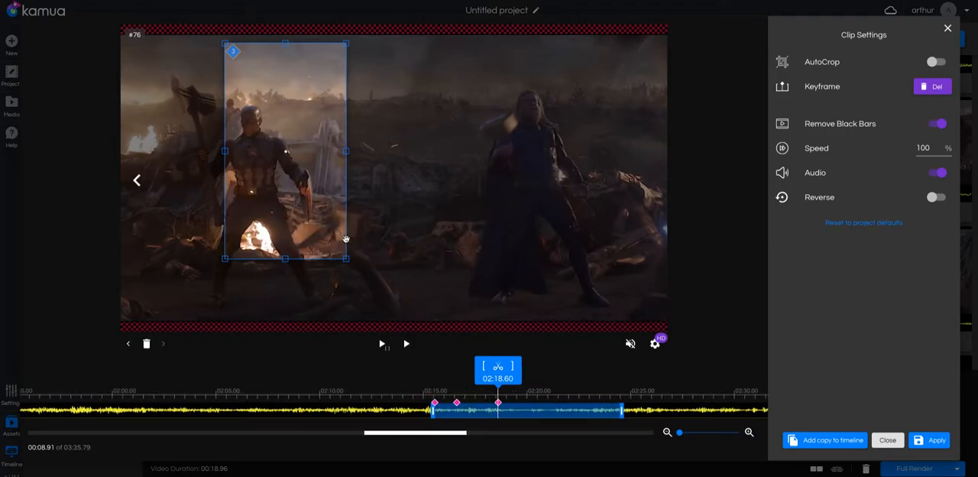
scroll(286, 196, up, 5)
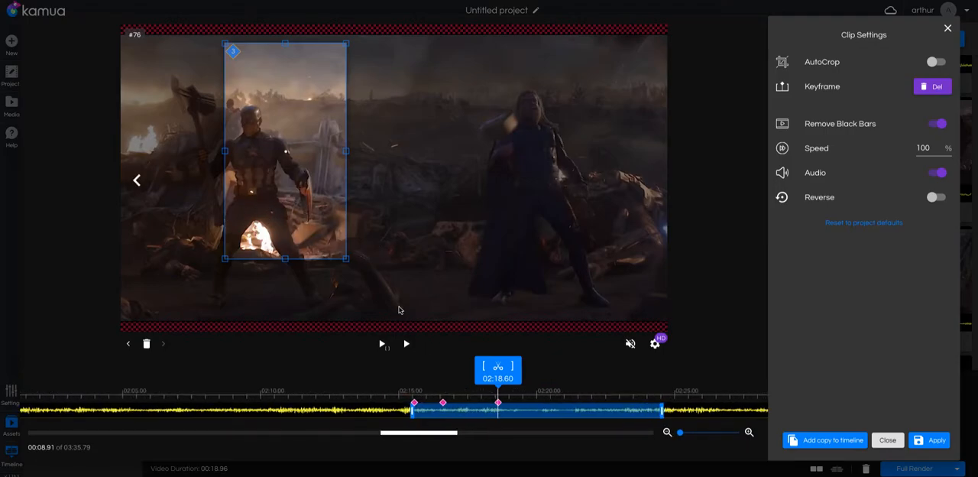
scroll(498, 474, up, 3)
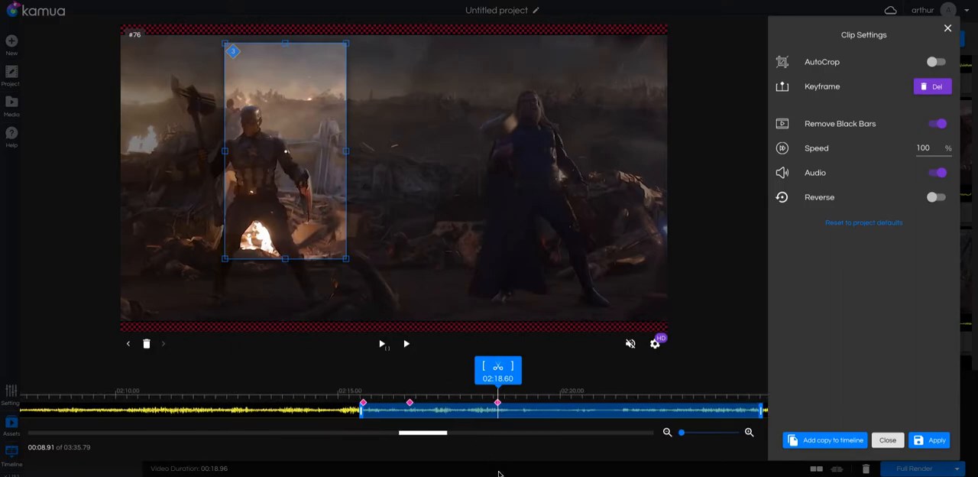
drag(440, 434, 450, 434)
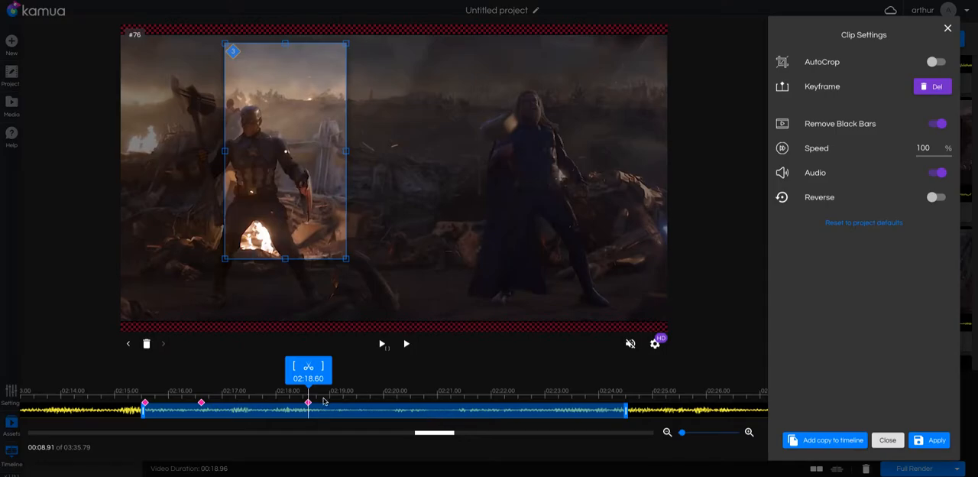
key(space)
key(space)
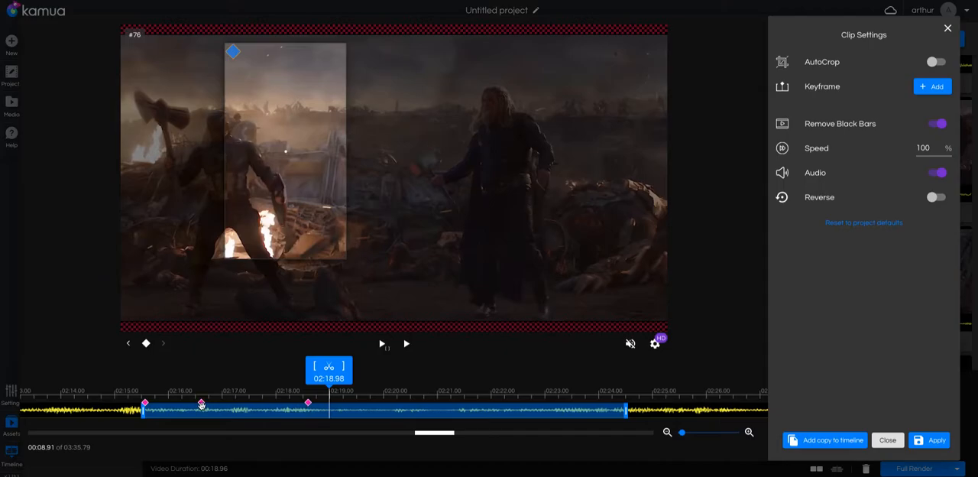
click(937, 85)
drag(345, 258, 570, 331)
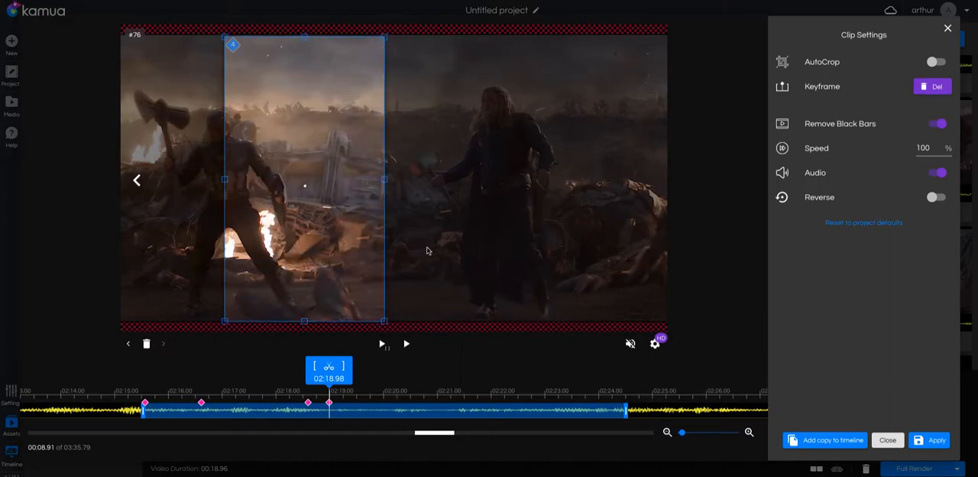
drag(327, 184, 509, 187)
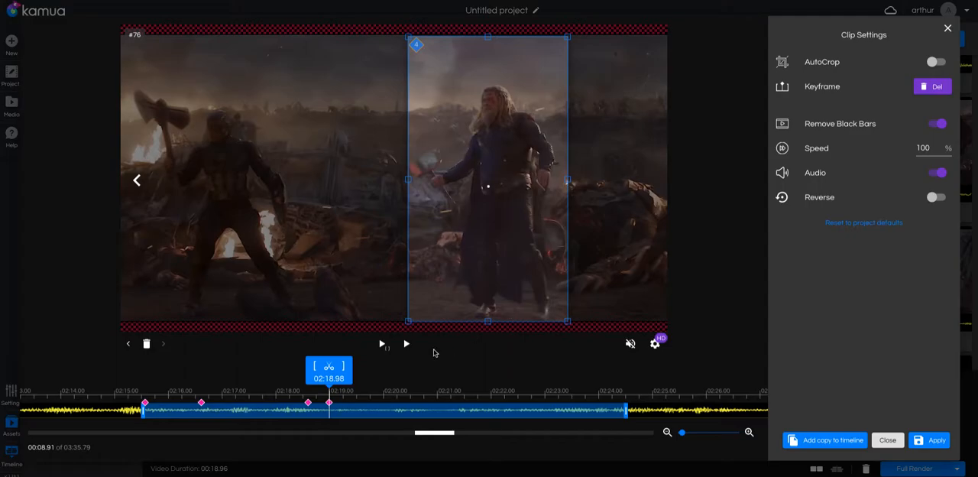
Add a keyframe at 02:20.25, holding the crop frame on Thor
click(383, 345)
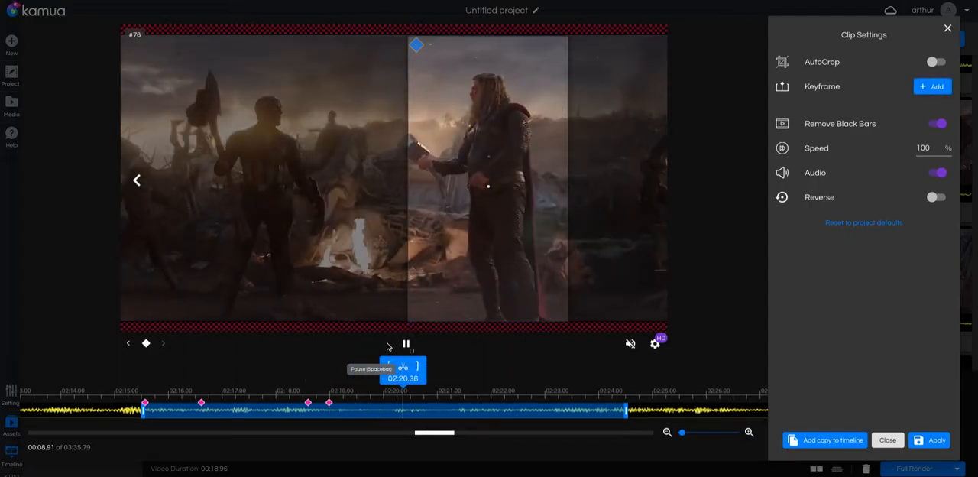
click(388, 346)
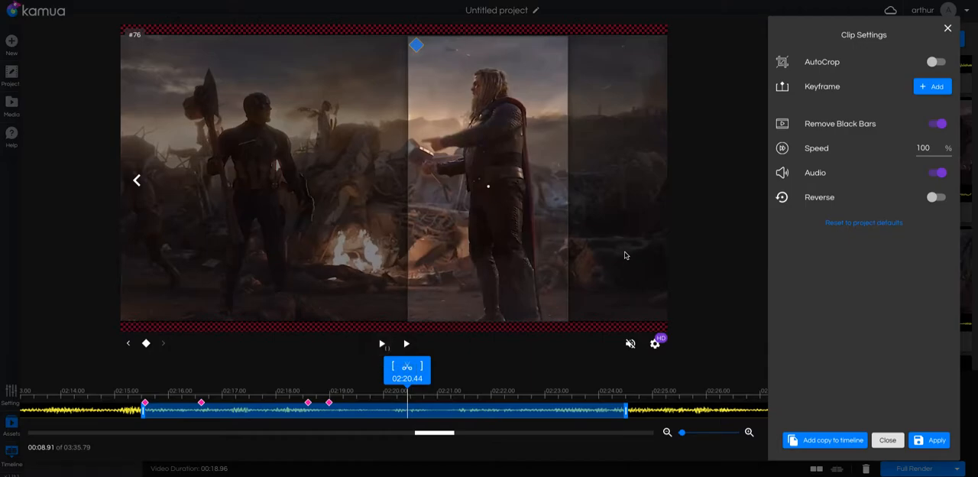
click(397, 396)
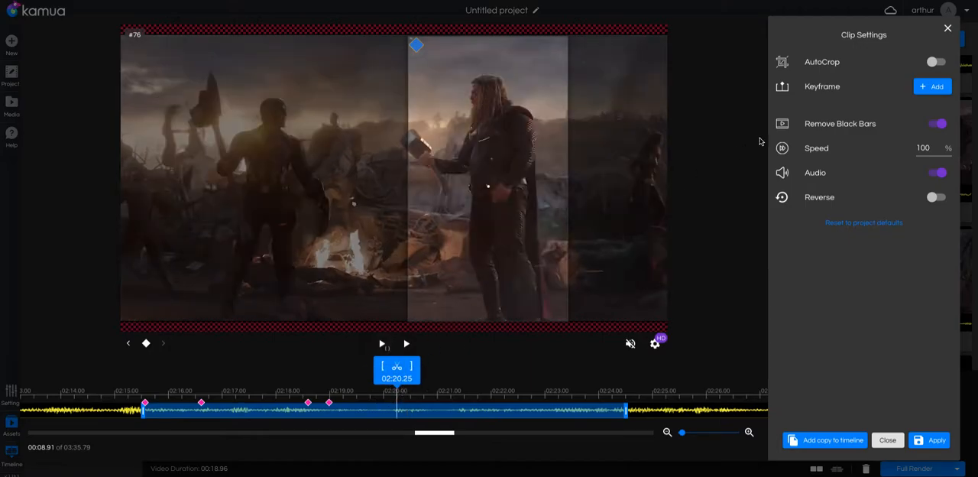
click(924, 89)
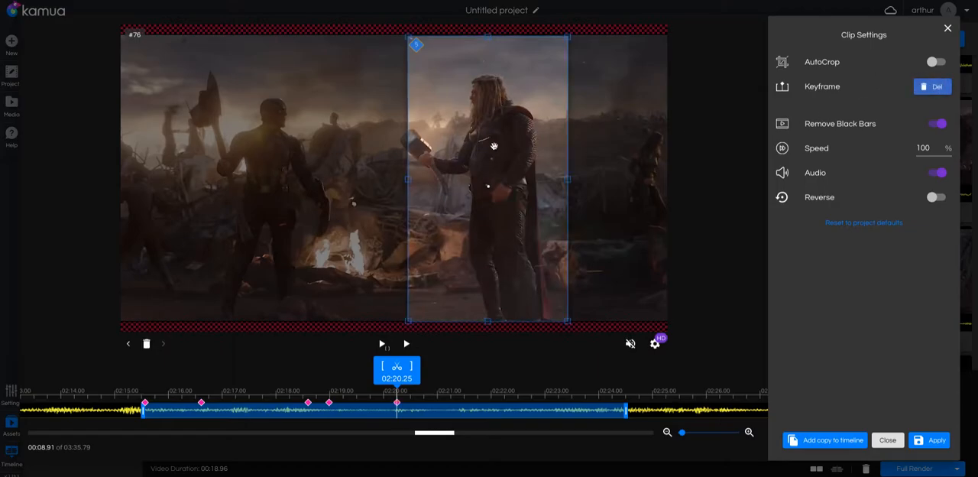
Add a keyframe at 02:20.68 and move the crop frame from Thor onto Captain America
key(space)
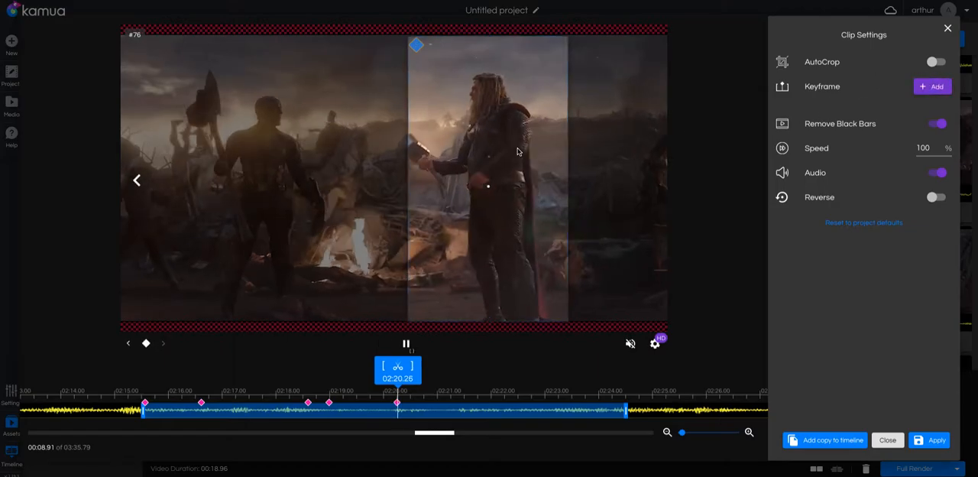
key(space)
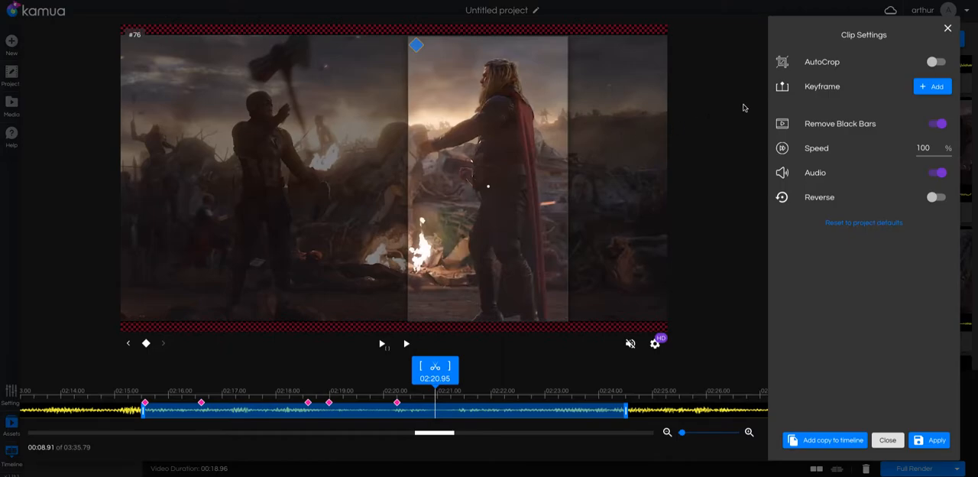
click(420, 393)
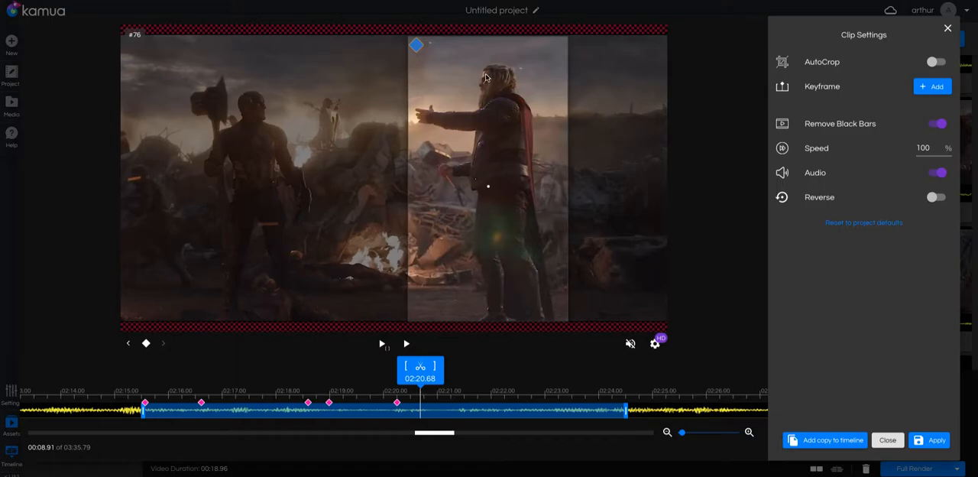
click(934, 87)
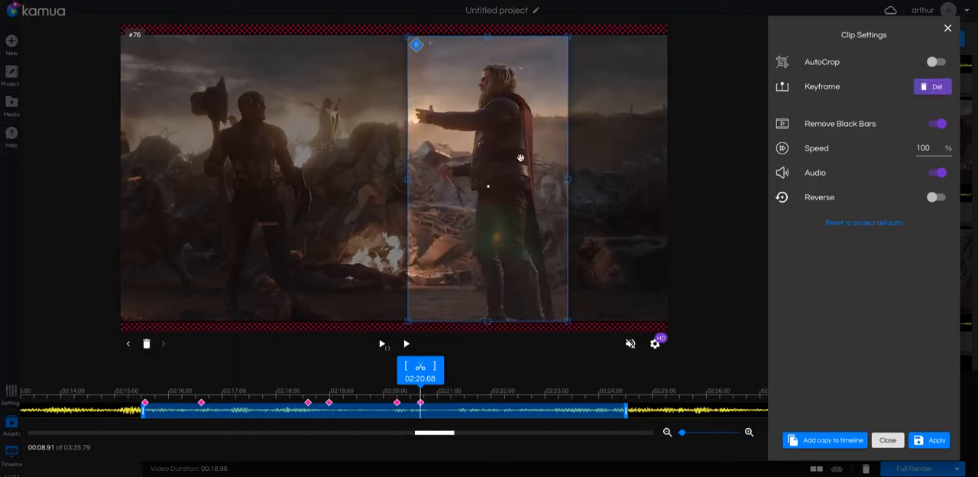
drag(480, 162, 246, 169)
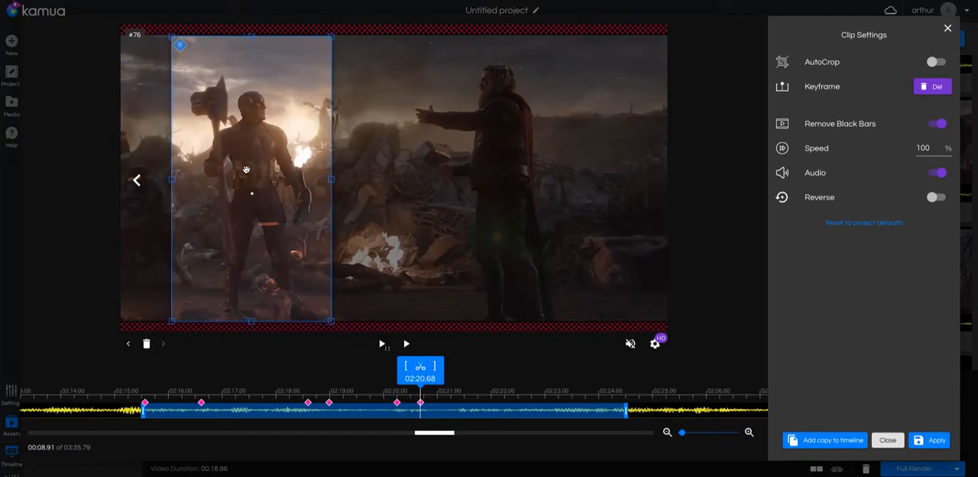
Add a keyframe at 02:21.34 and move the crop frame from Captain America back toward Thor
key(space)
key(space)
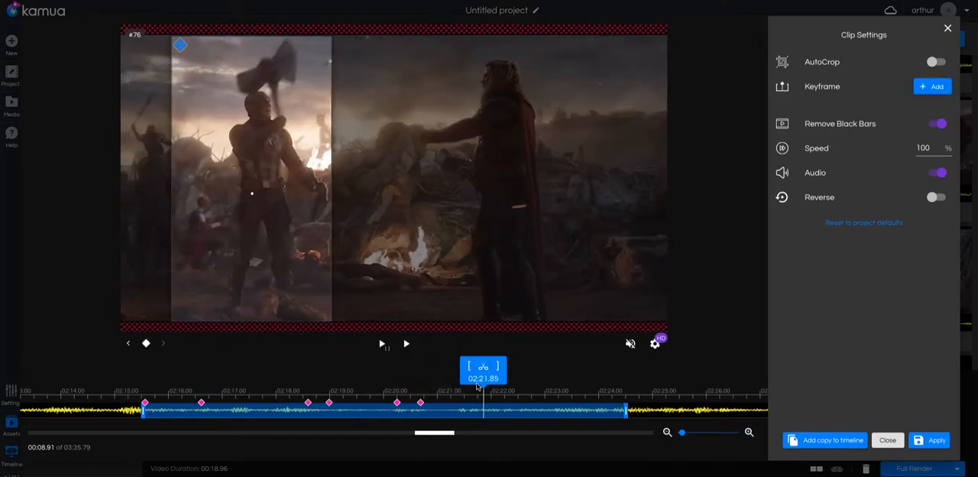
key(space)
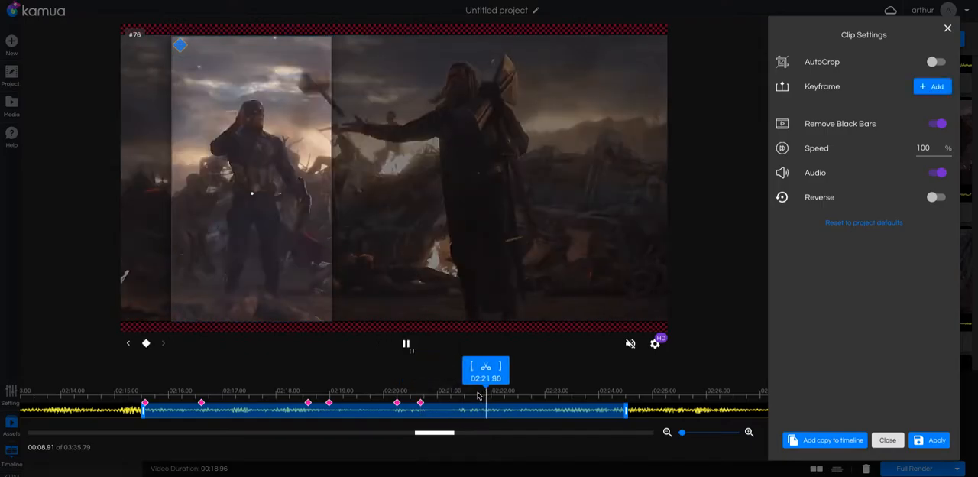
drag(477, 395, 456, 396)
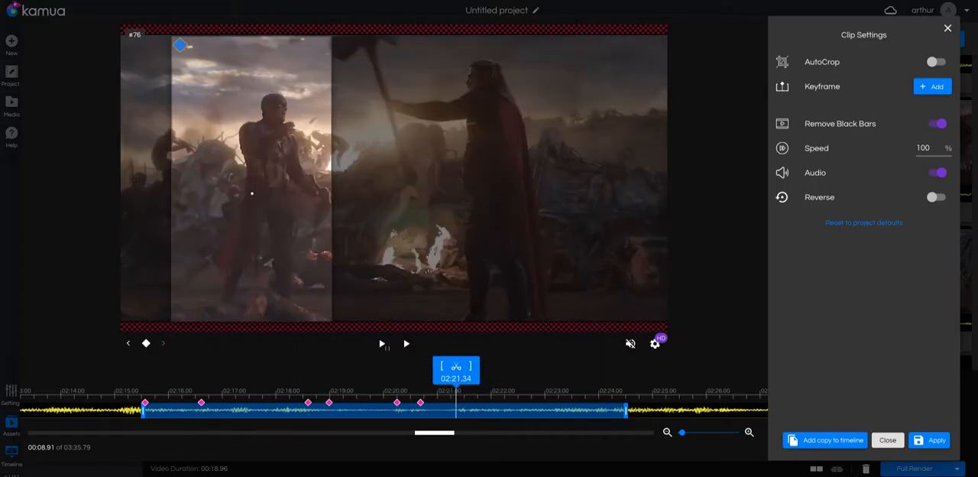
click(934, 86)
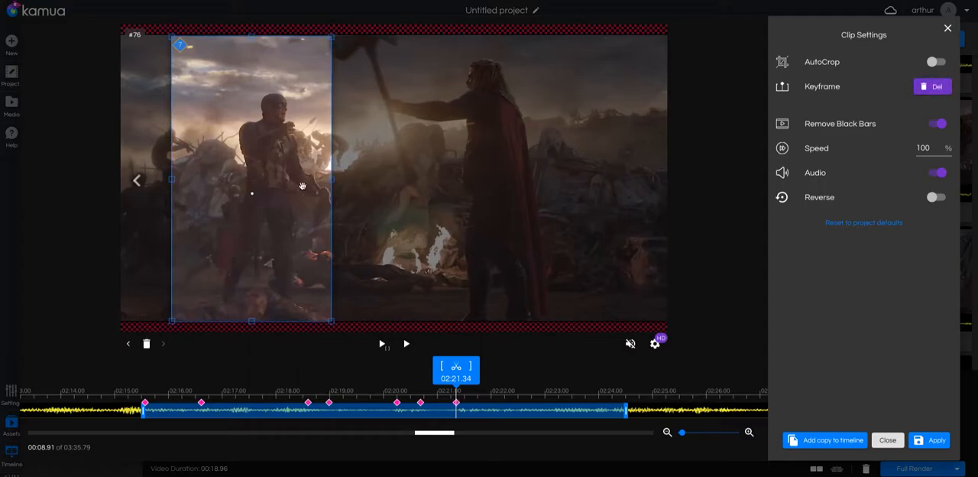
drag(266, 190, 457, 199)
Add a keyframe at 02:22.04 with the crop frame kept on Thor
key(space)
key(space)
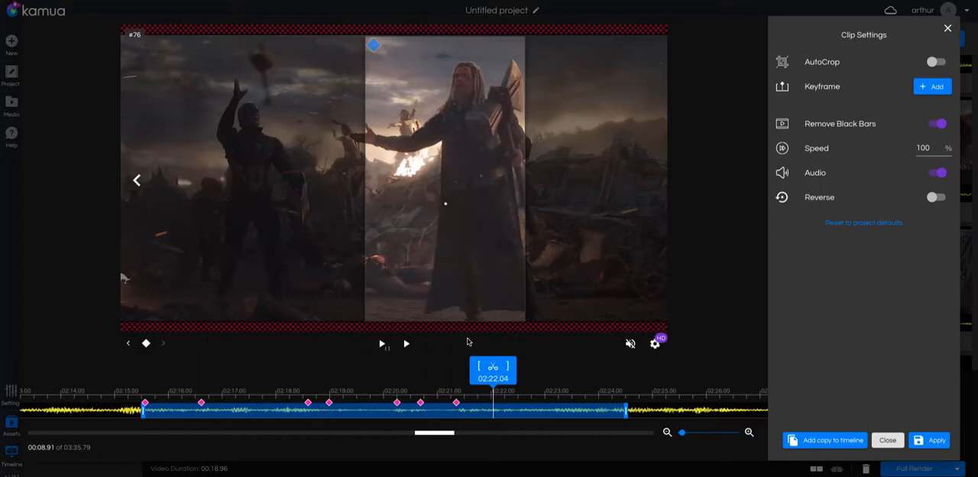
click(937, 87)
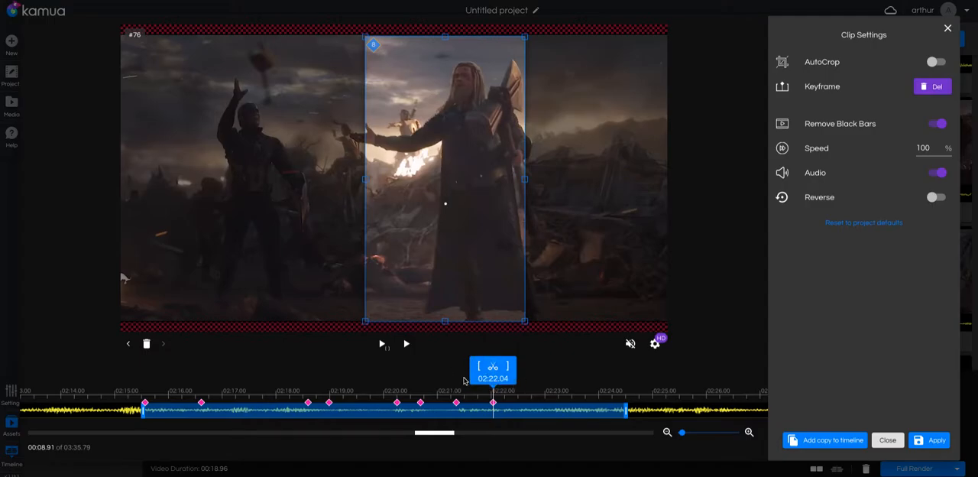
Trim the clip's end to about 02:23.56 and play the trimmed region from its start
key(space)
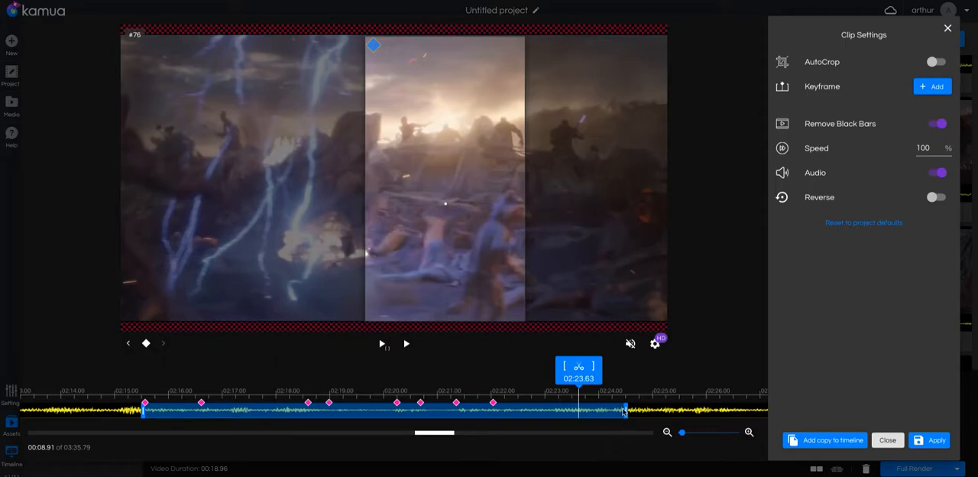
drag(625, 410, 576, 410)
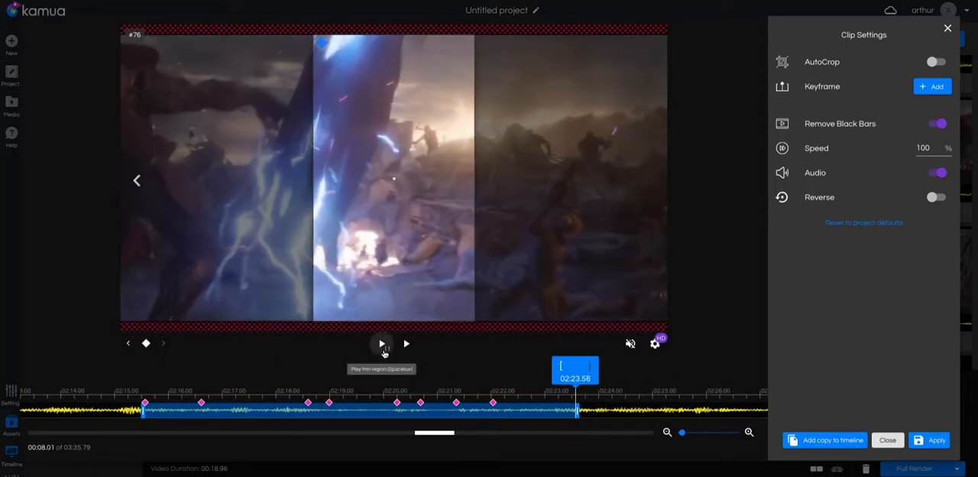
click(381, 344)
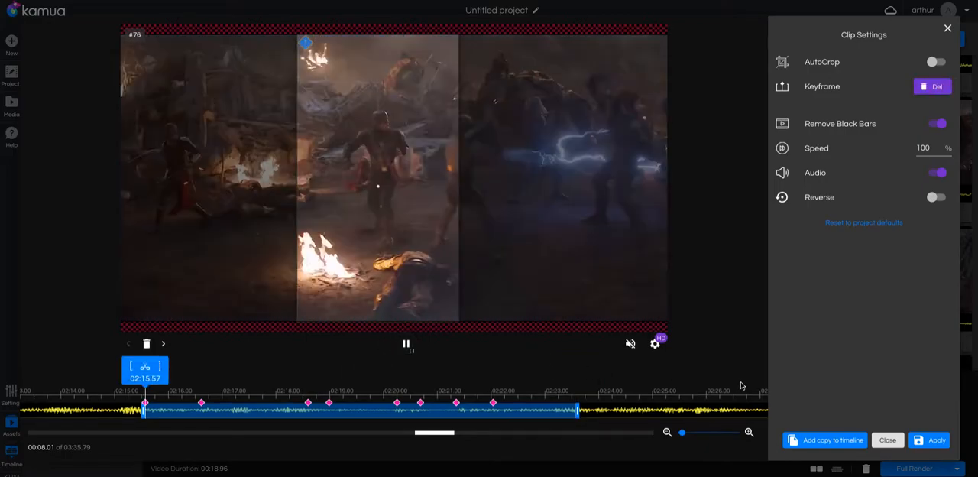